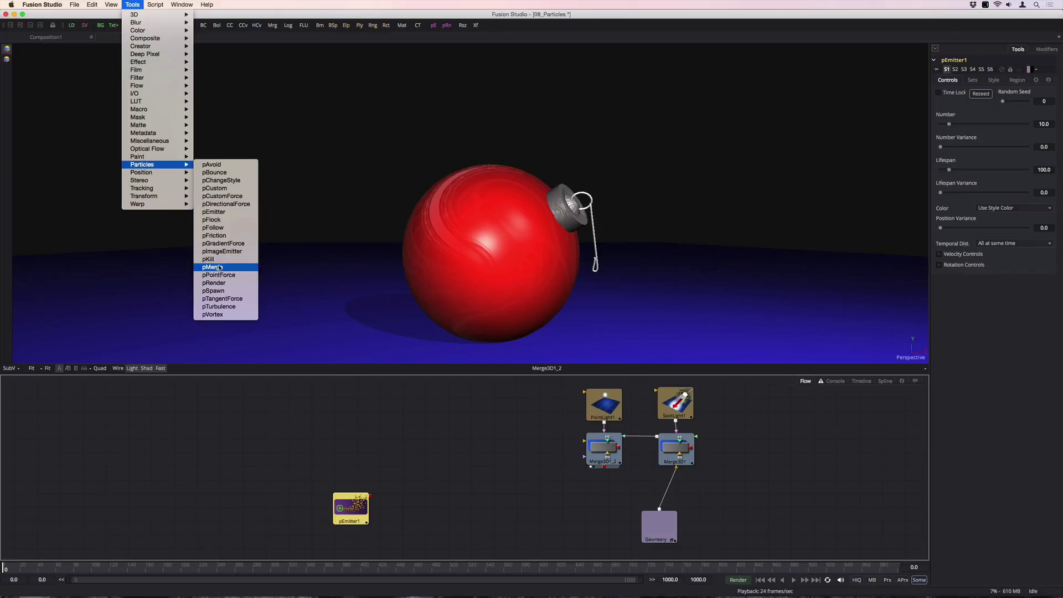
Add a pRender node fed by pEmitter1, place it further along the flow, and display its output in the viewer.
left_click(216, 283)
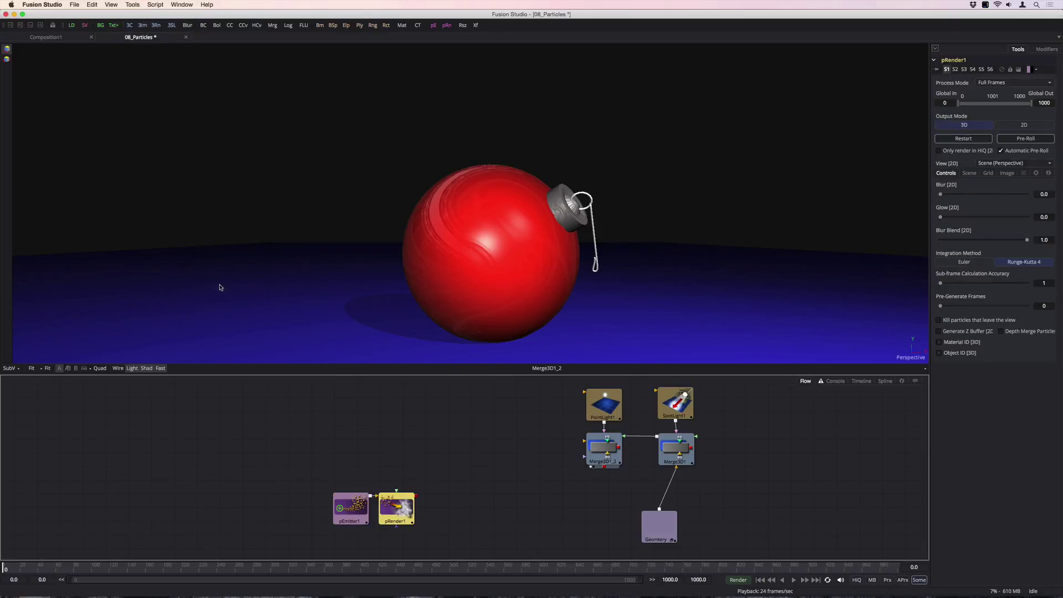
left_click_drag(396, 506, 471, 506)
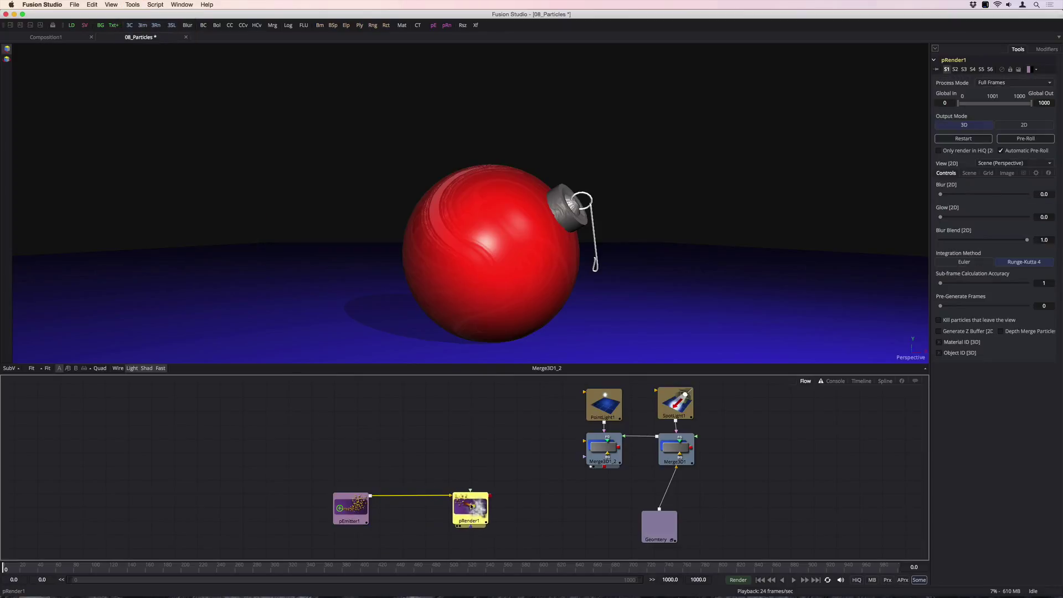
key("1")
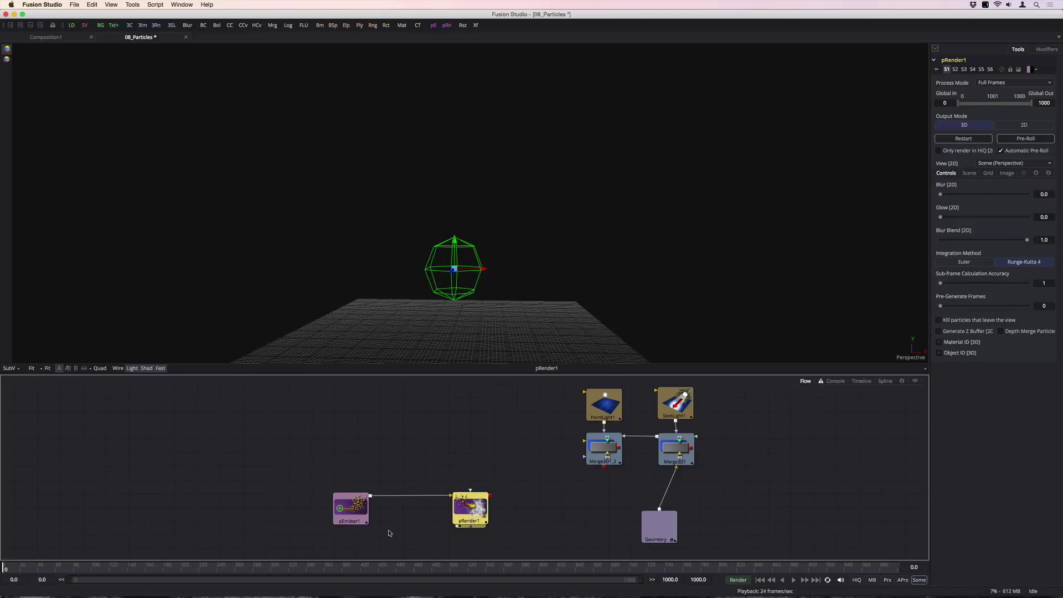
Set the particle emitter's number to about 5.7 and its lifespan to 1000.
left_click(358, 512)
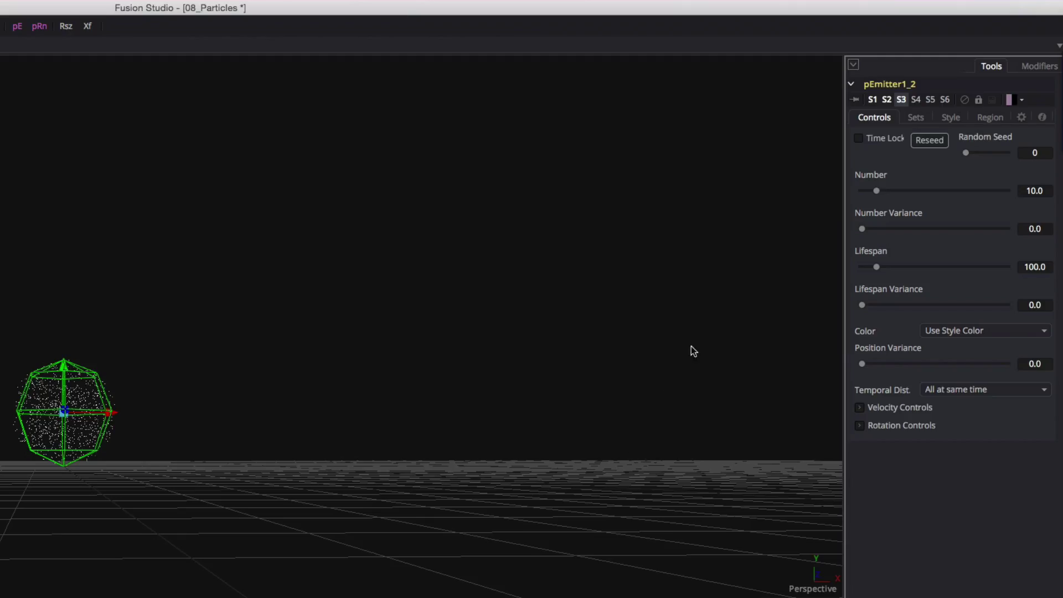
left_click_drag(876, 195, 870, 195)
left_click_drag(876, 266, 1008, 270)
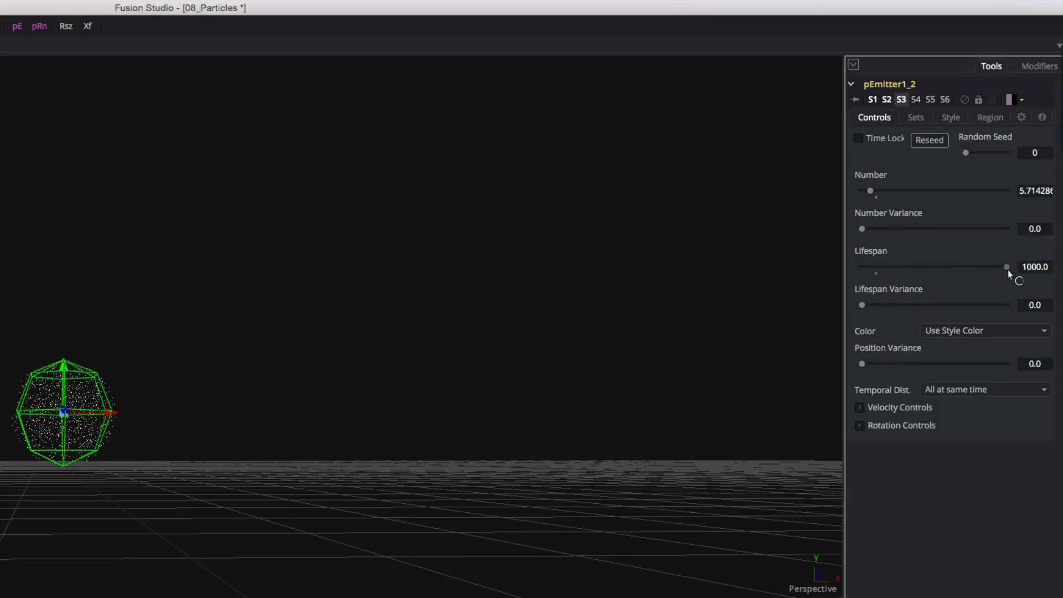
Set the particle emitter's velocity to 1.0 and its emission angle to about -88 degrees.
left_click(860, 408)
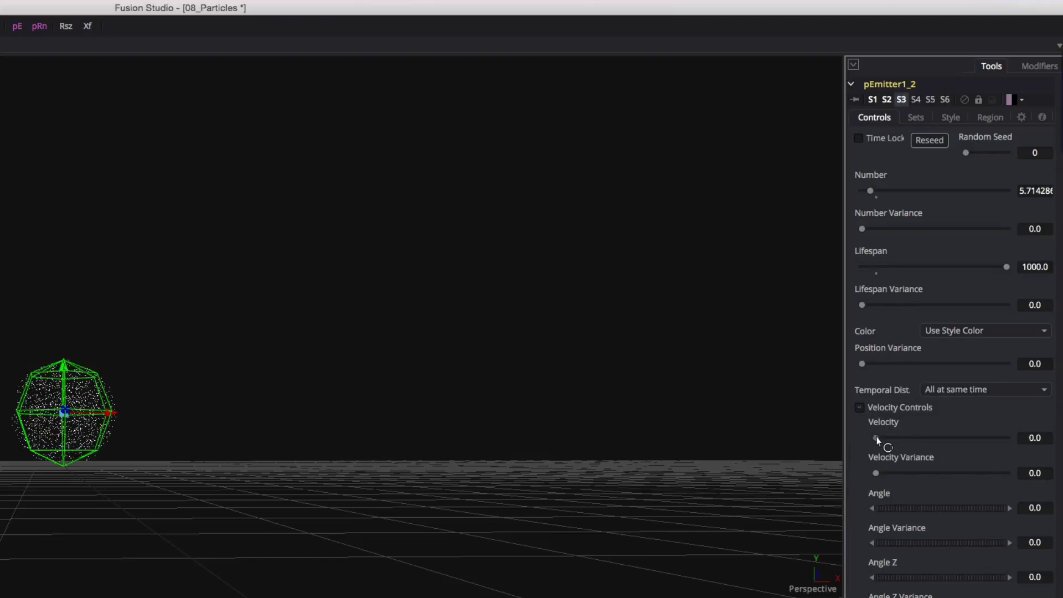
left_click_drag(878, 439, 982, 437)
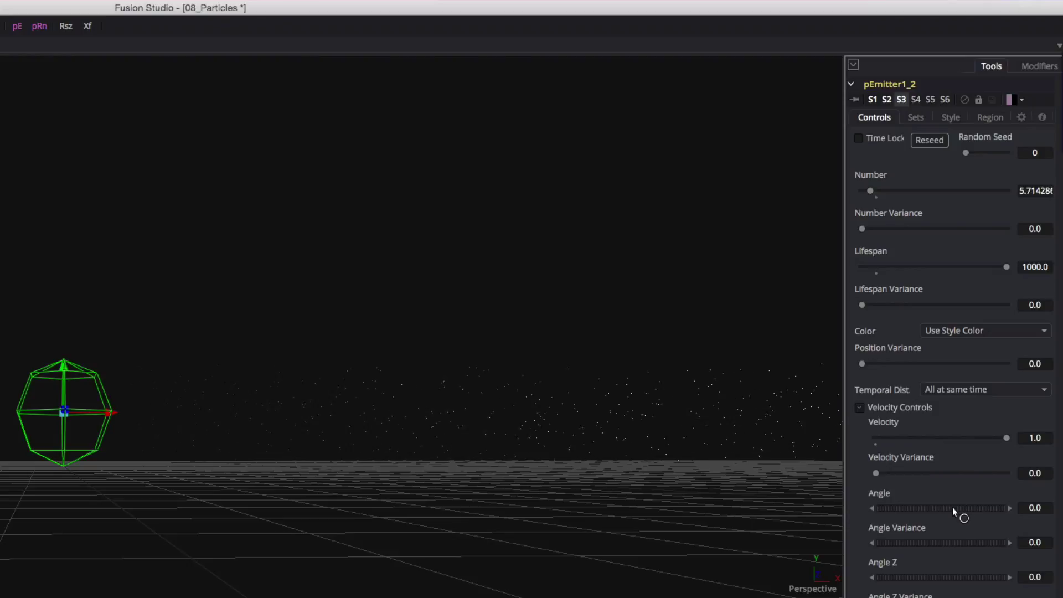
left_click_drag(953, 507, 921, 511)
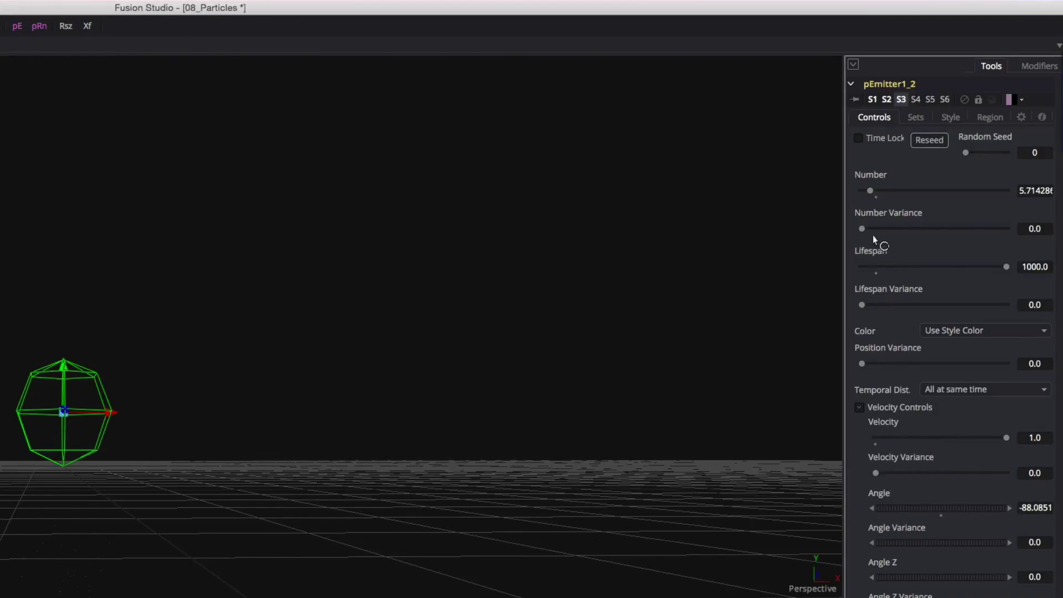
Try small increases in the emitter's number variance, lifespan variance and velocity variance.
left_click_drag(866, 229, 881, 229)
left_click_drag(862, 305, 892, 306)
left_click_drag(877, 475, 890, 474)
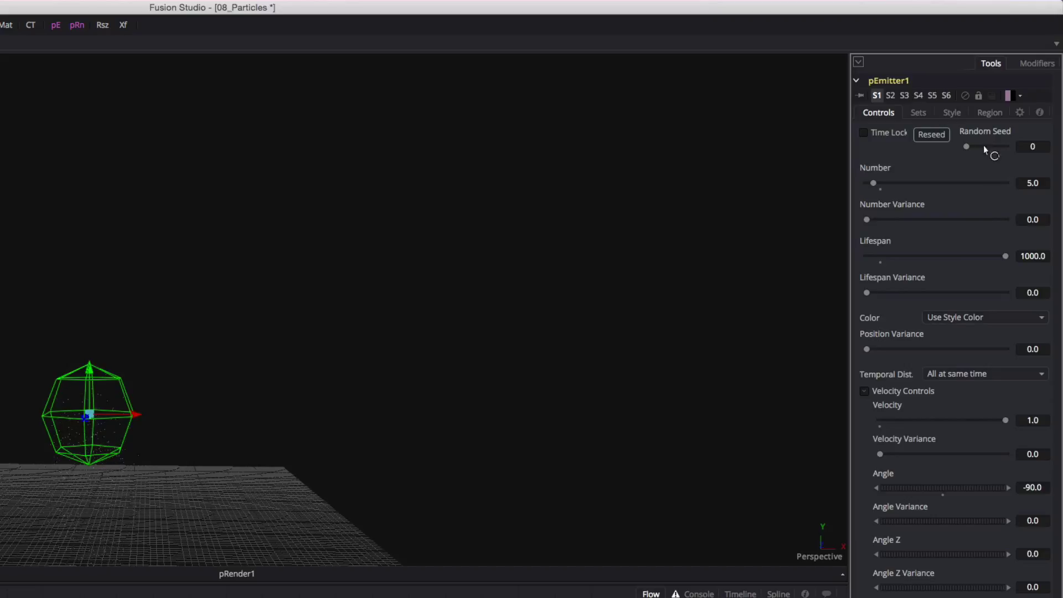
Change the emitter's region to a cube with a width of 60 and a depth of 60.
left_click(989, 113)
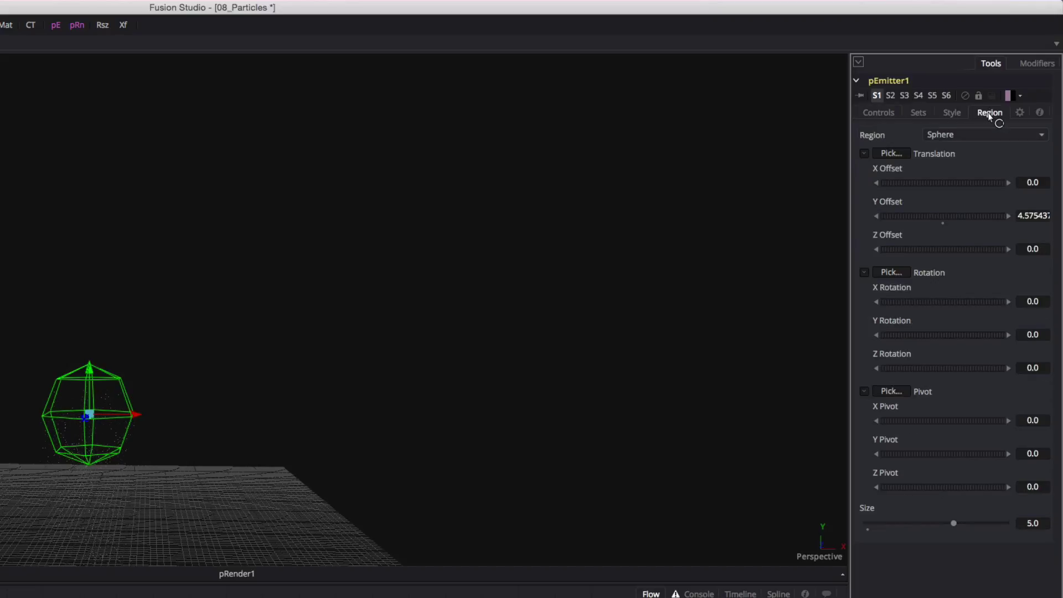
left_click(979, 136)
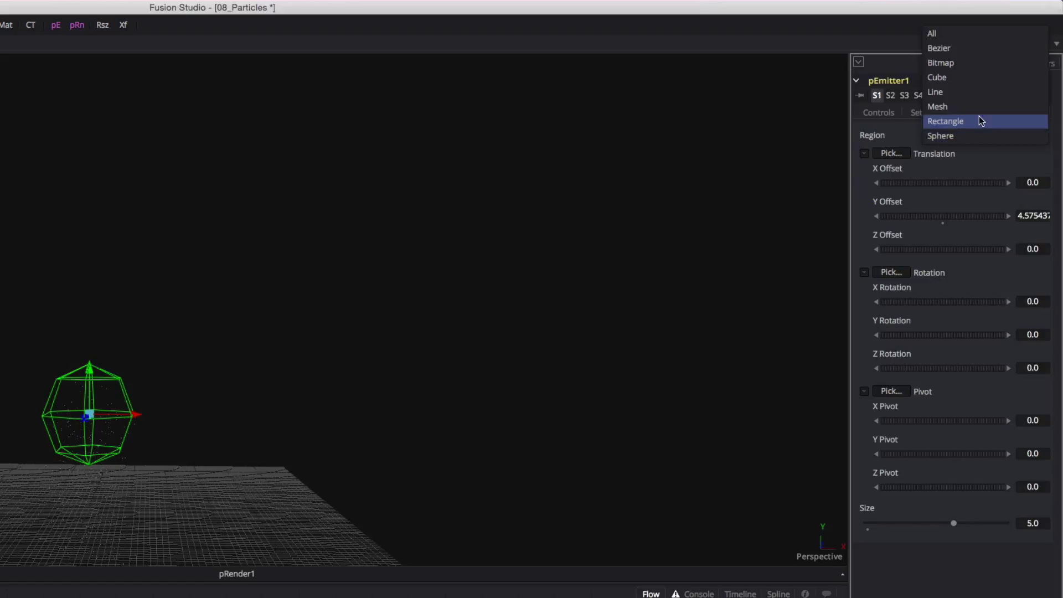
left_click(978, 77)
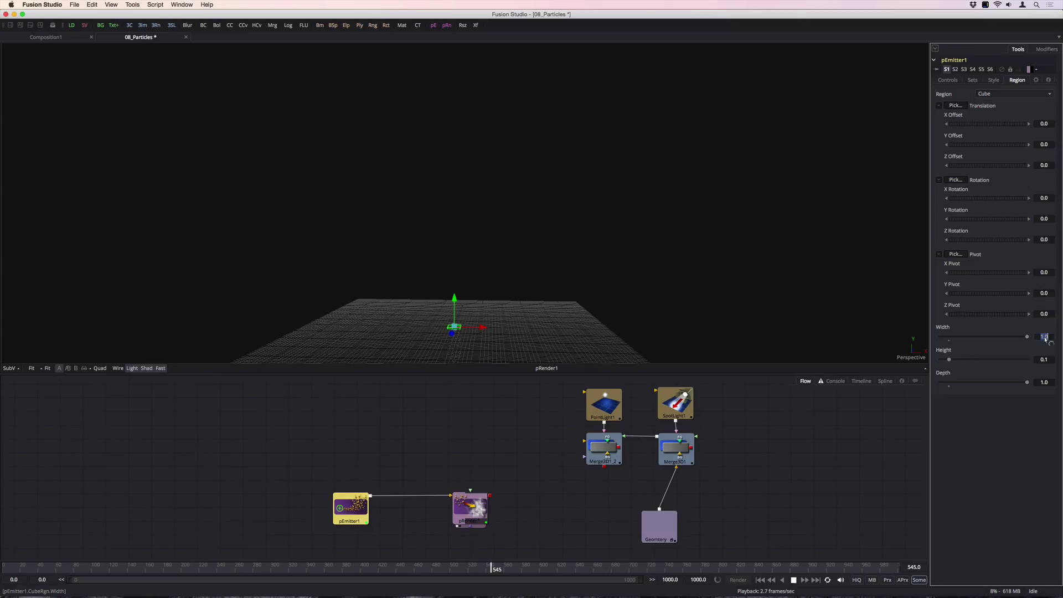
key("Tab")
double_click(1045, 385)
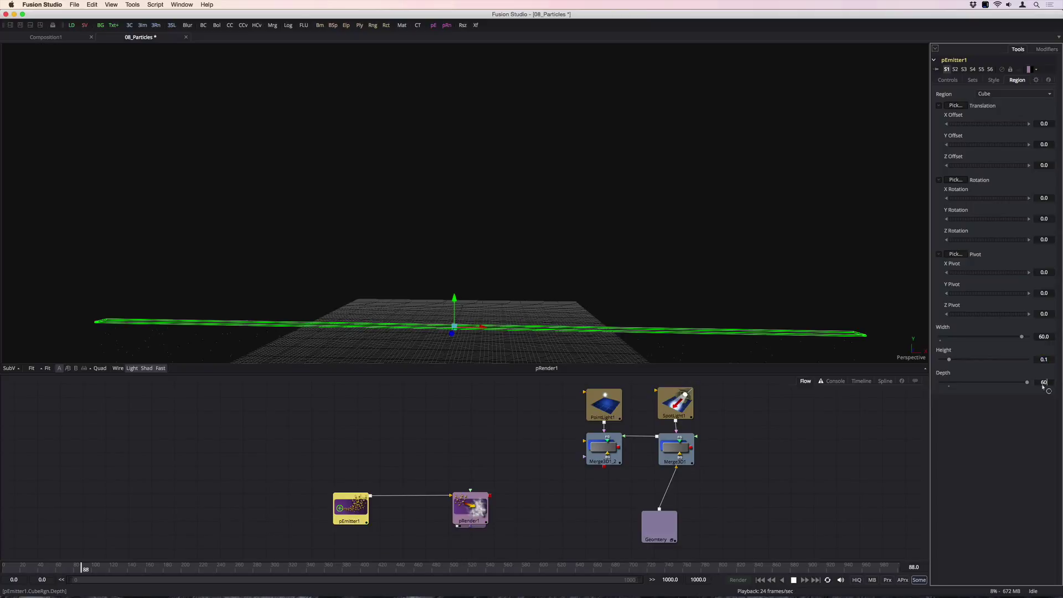
type("60")
key("Tab")
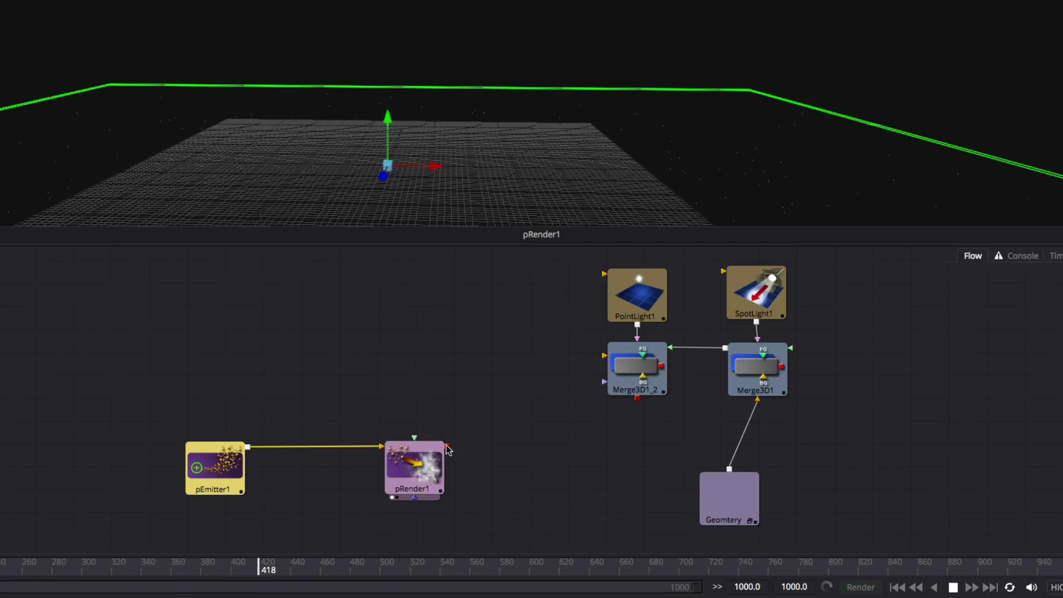
Connect the pRender1 output to Merge3D1_2 and display the merged scene in the viewer.
left_click_drag(448, 446, 626, 371)
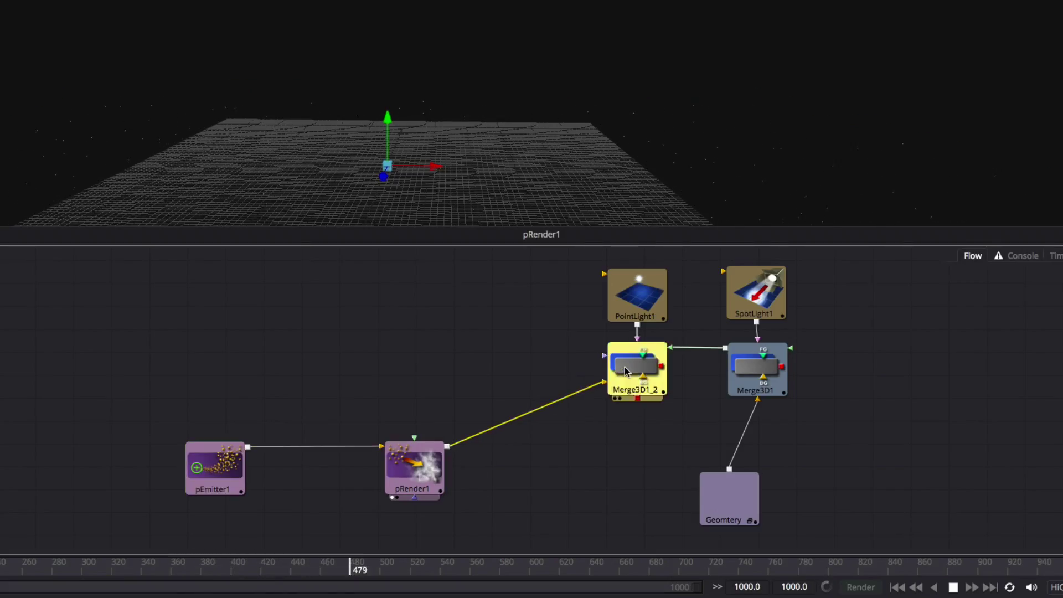
key("1")
Move the emitter region above the ornament, to offsets of about X 2.38, Y 24.7 and Z 2.25.
left_click(389, 128)
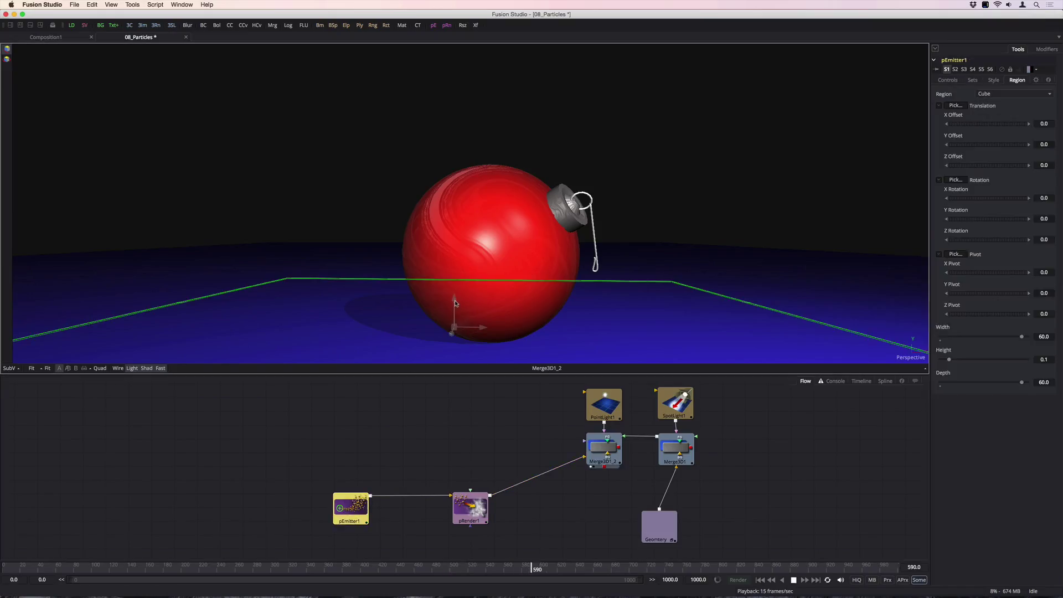
left_click_drag(456, 303, 456, 67)
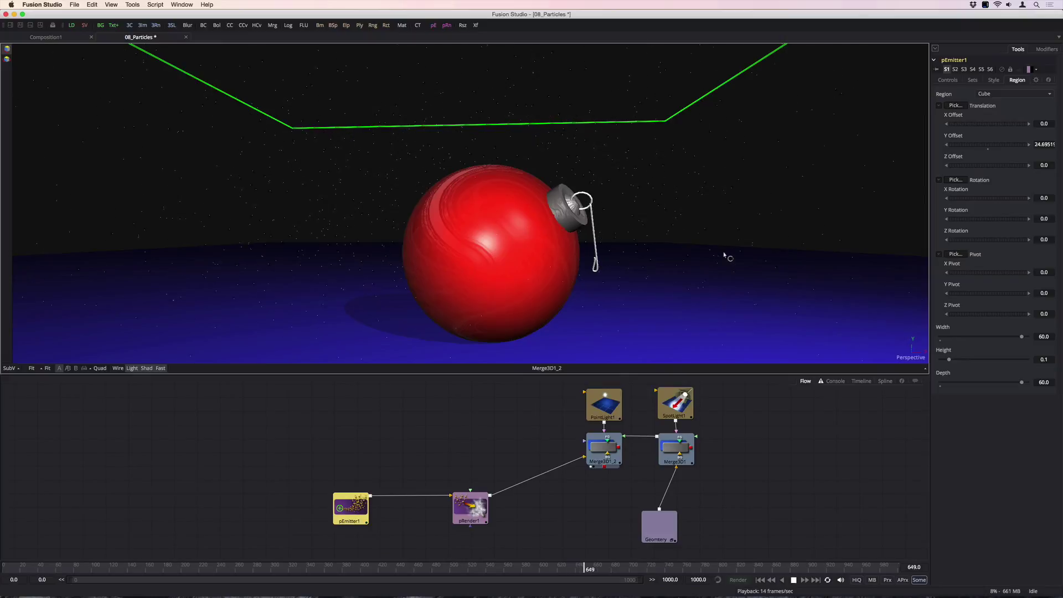
left_click_drag(724, 256, 477, 144)
left_click_drag(606, 226, 612, 134)
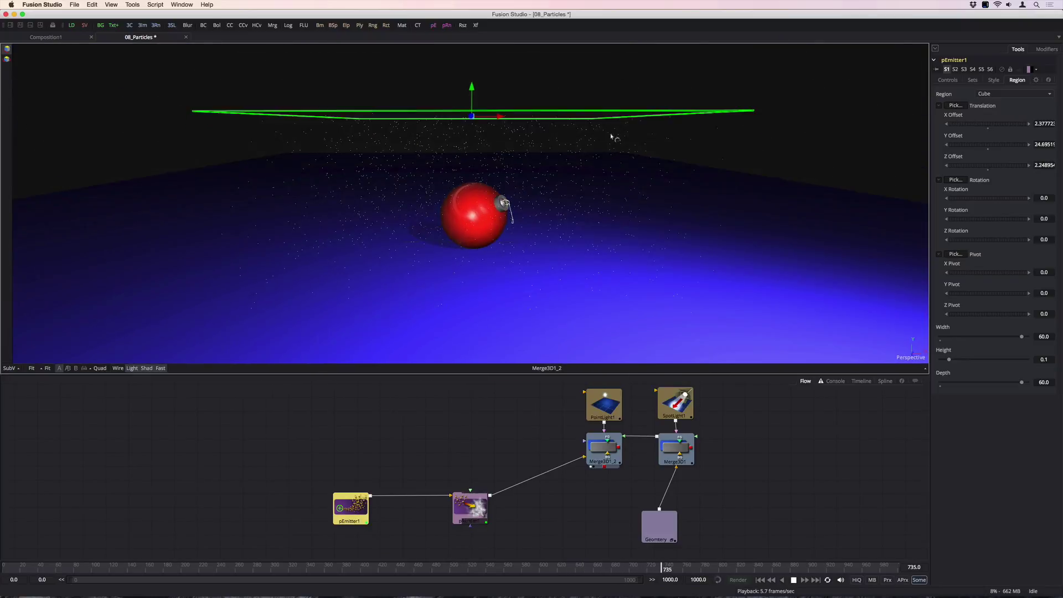
scroll(586, 266, "up", 6)
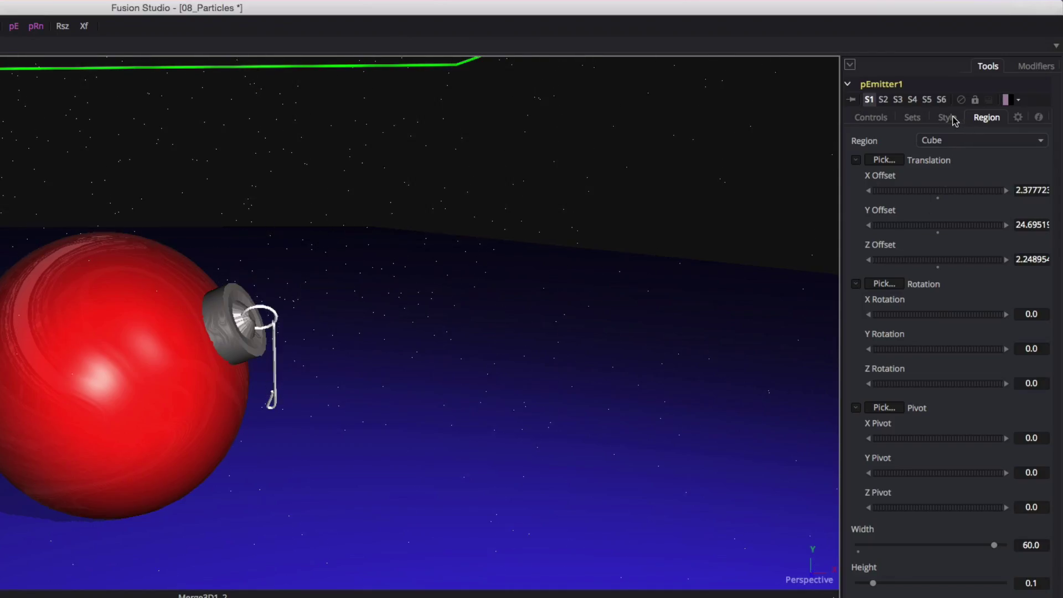
Set the emitter's particle style to Blob with a size of about 0.29 and a size variance of about 0.17.
left_click(947, 117)
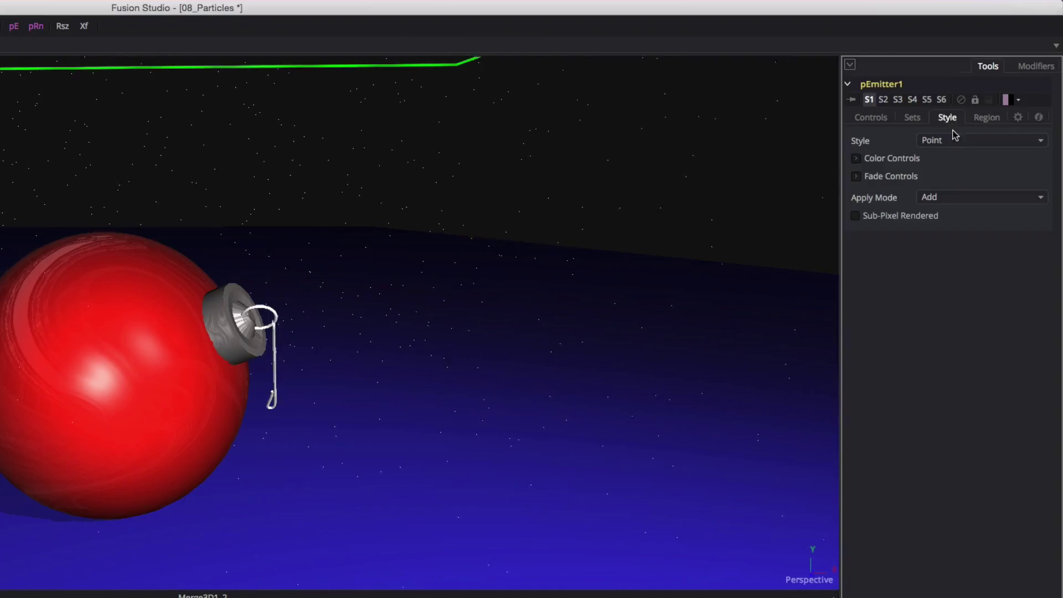
left_click(955, 140)
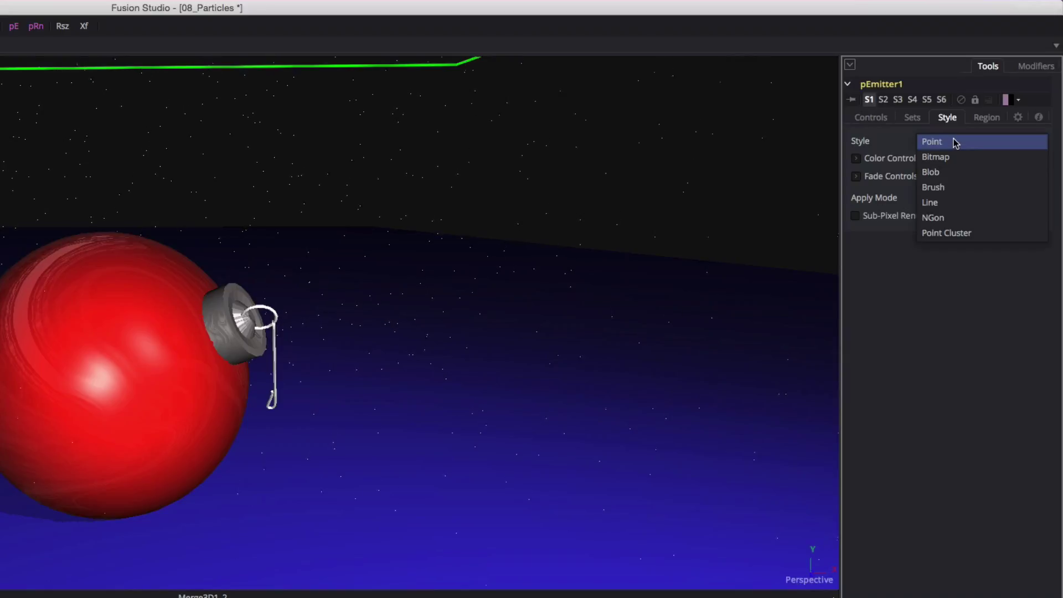
left_click(952, 174)
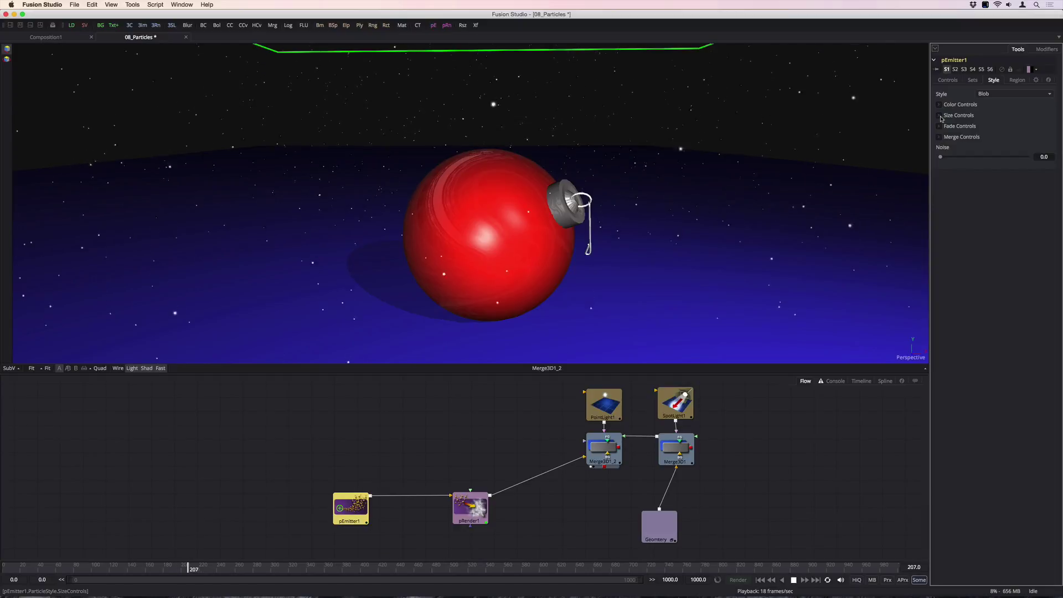
left_click(858, 177)
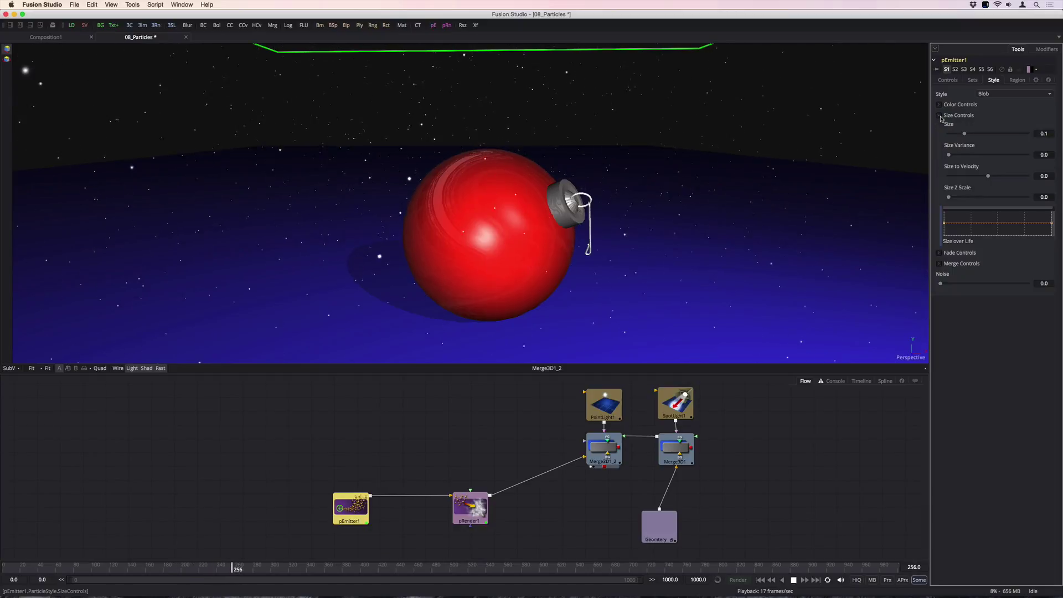
left_click_drag(965, 135, 996, 138)
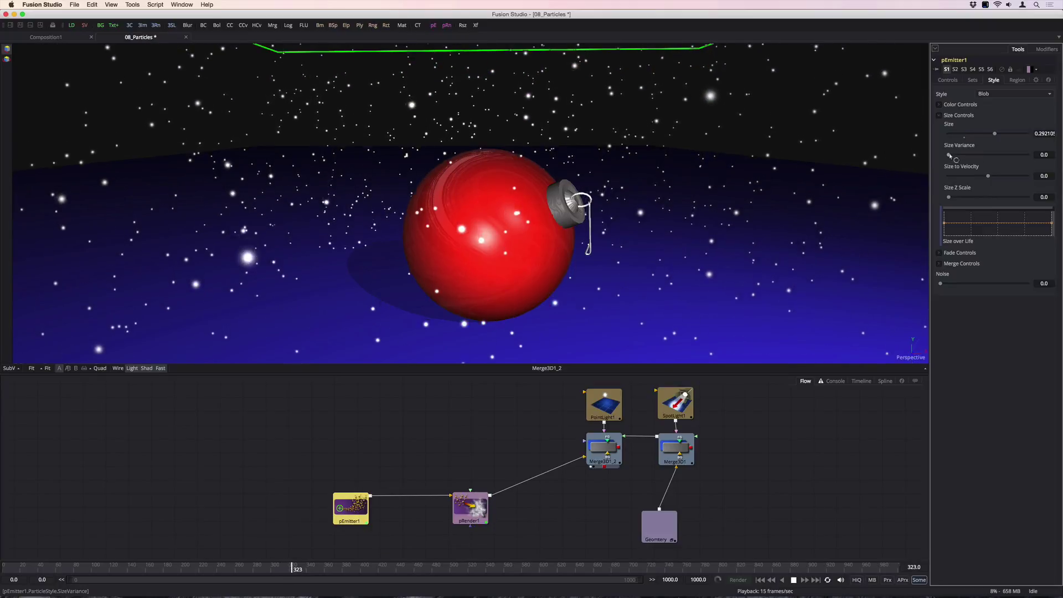
left_click_drag(950, 156, 973, 156)
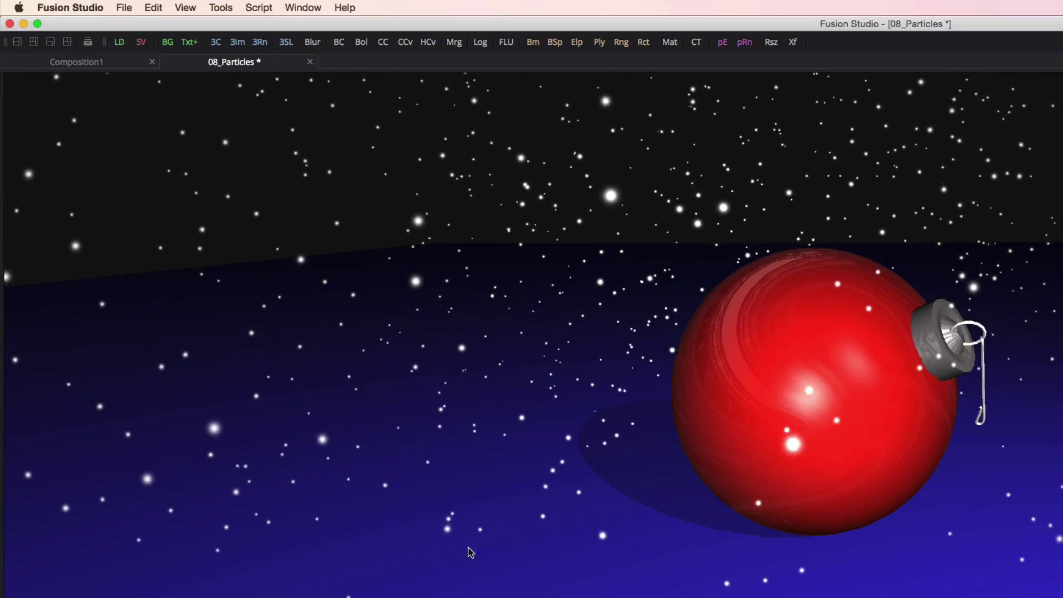
Add a pDirectionalForce node and wire it between pEmitter1 and pRender1 in place of their direct connection.
left_click(220, 7)
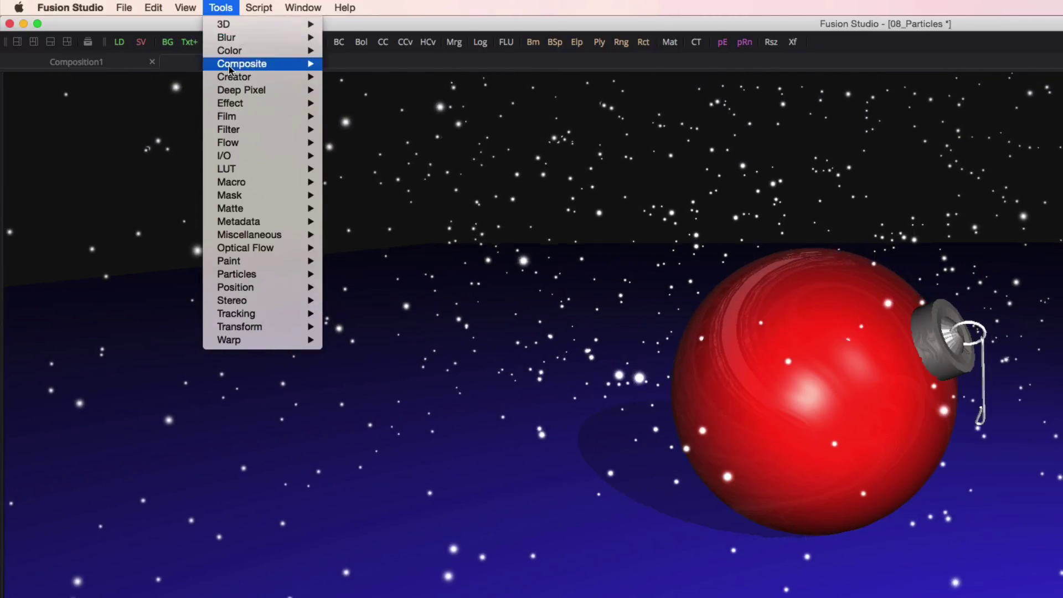
mouse_move(240, 275)
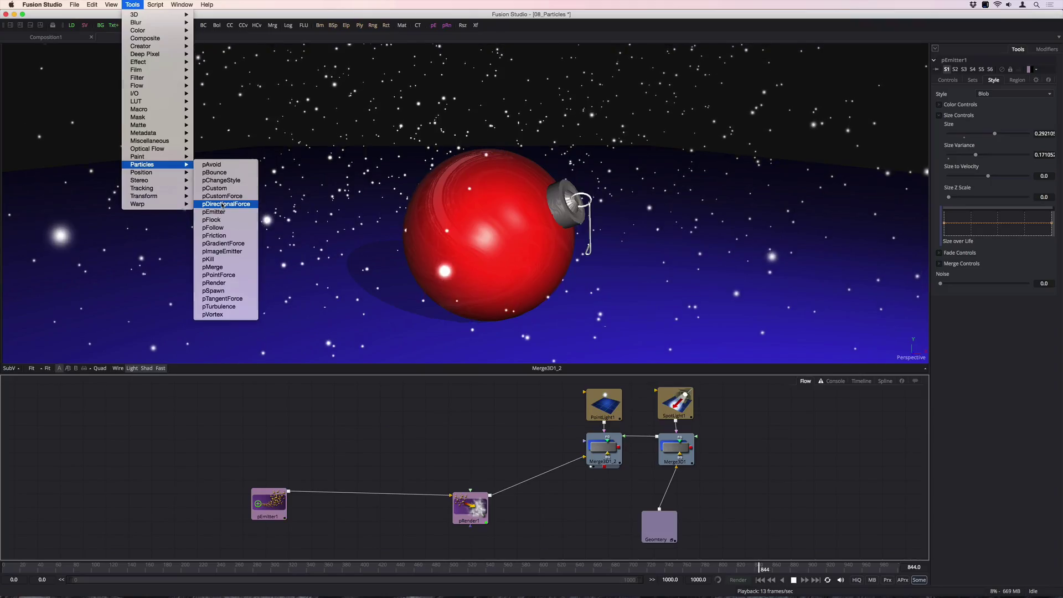
left_click(374, 340)
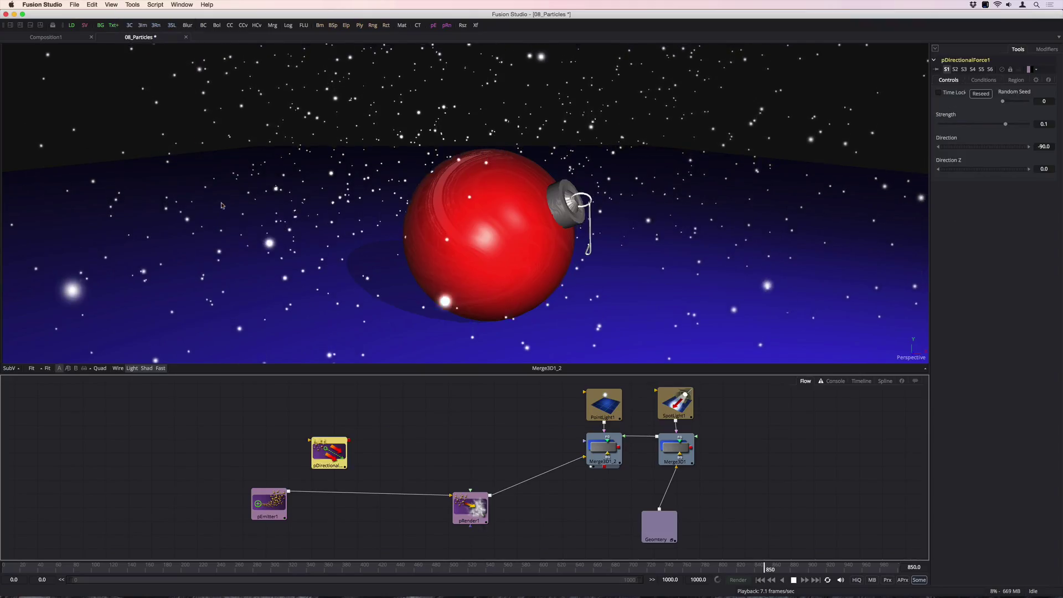
left_click_drag(421, 494, 372, 491)
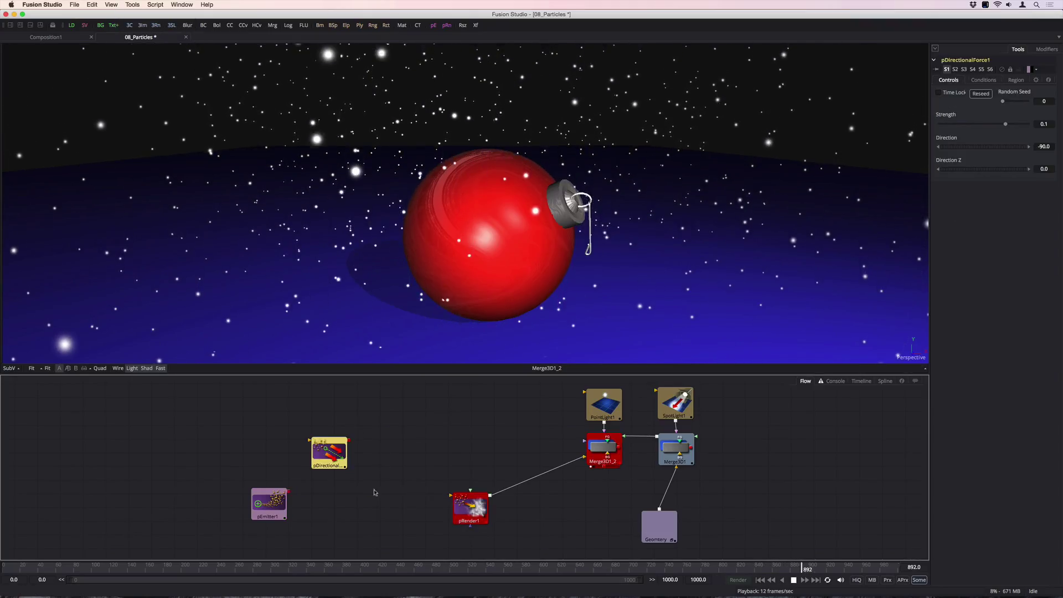
left_click_drag(287, 492, 451, 495)
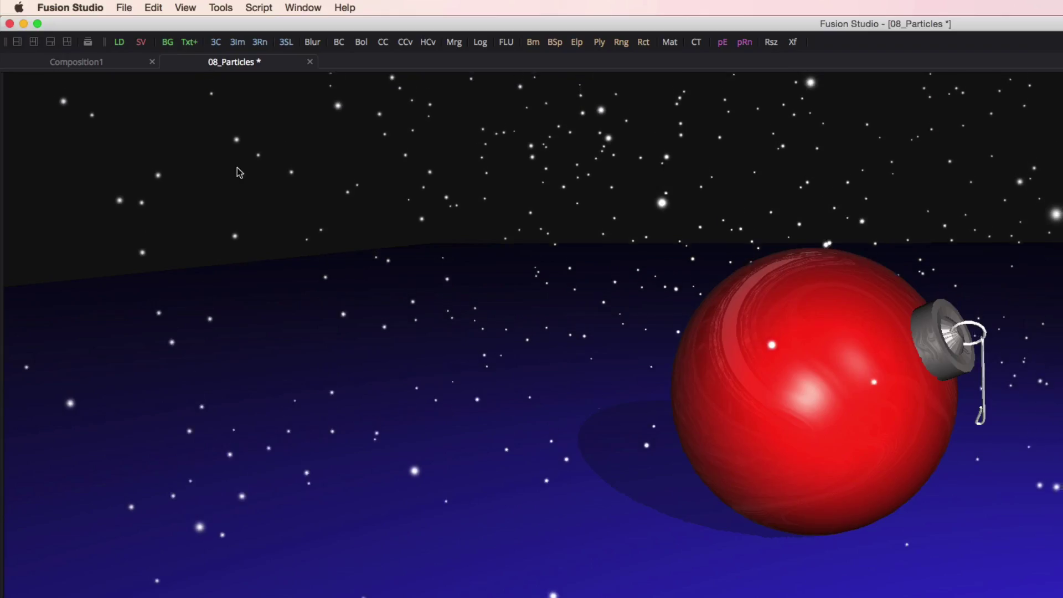
Add a pTurbulence node with its X strength set to 1.0 and its Z strength raised slightly.
left_click(221, 7)
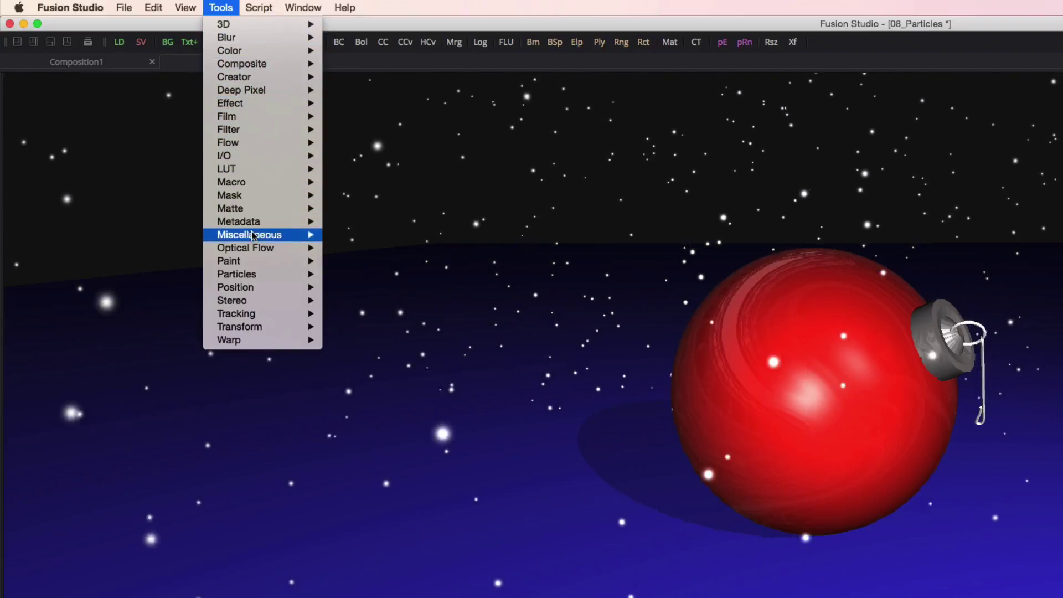
mouse_move(258, 275)
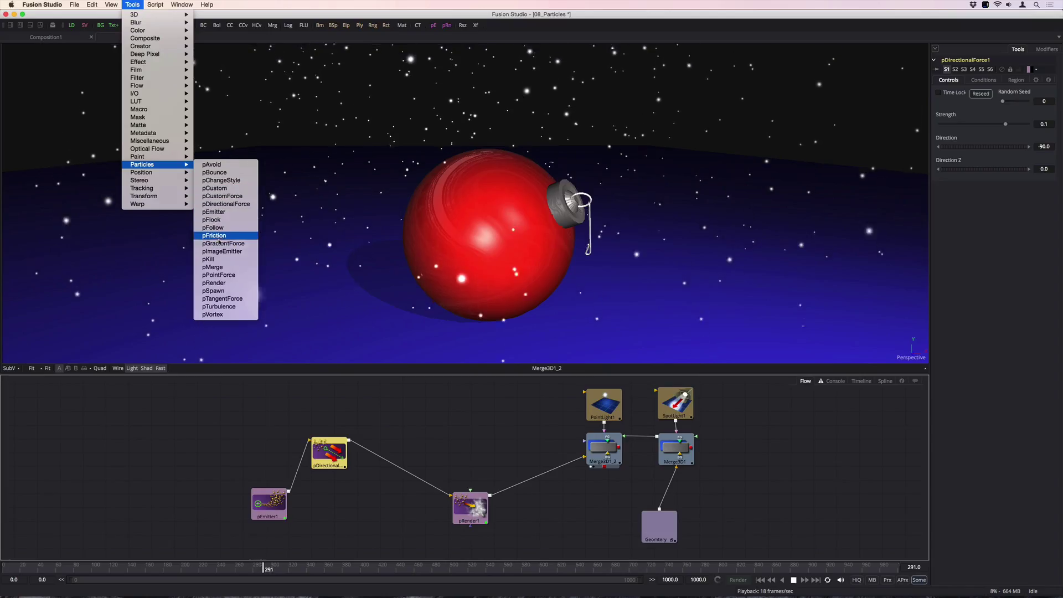
left_click(220, 306)
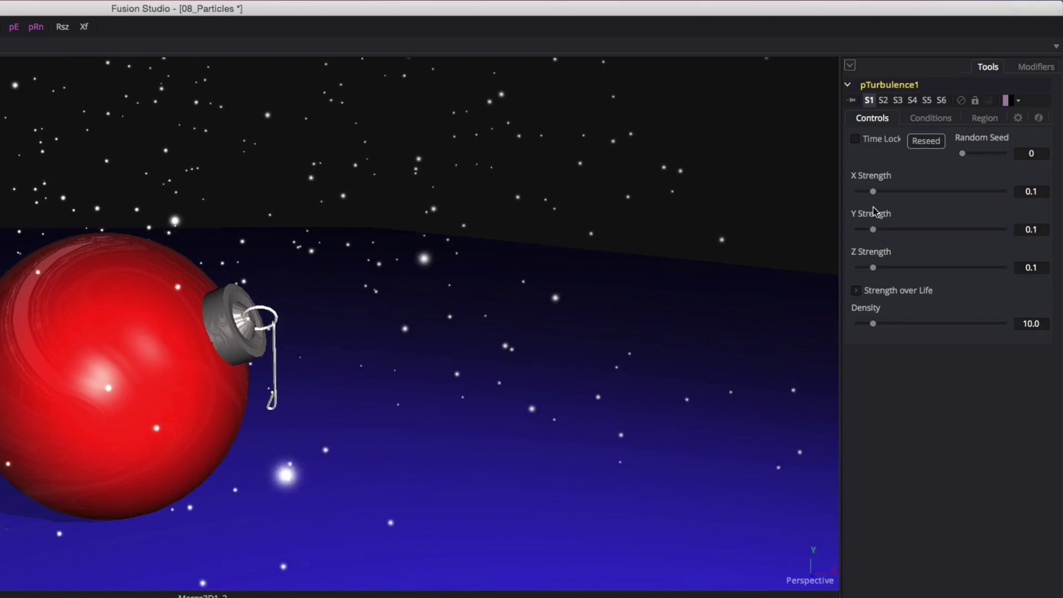
left_click_drag(875, 192, 1018, 194)
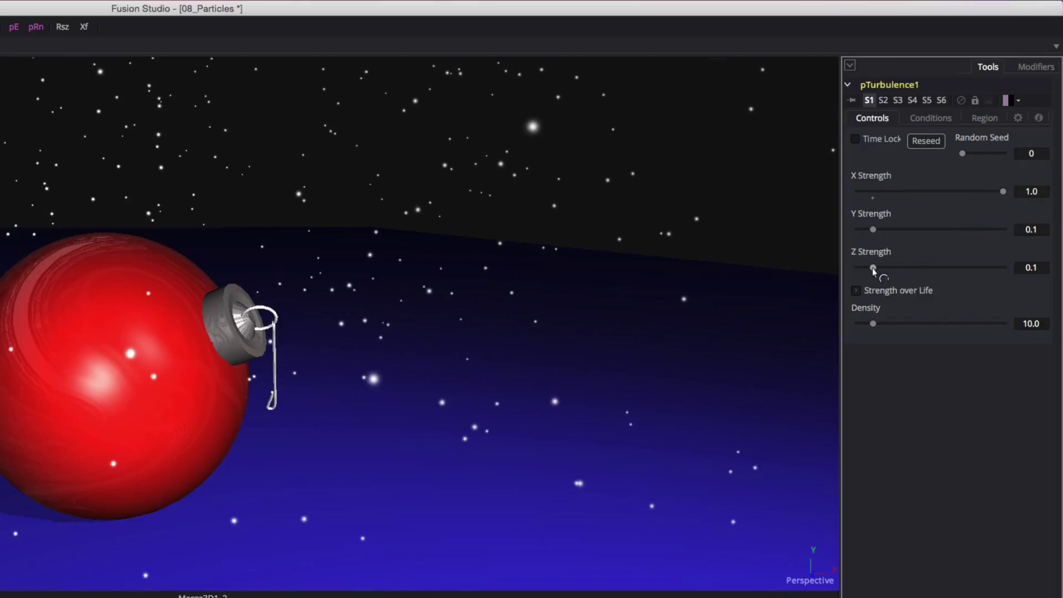
left_click_drag(874, 268, 879, 268)
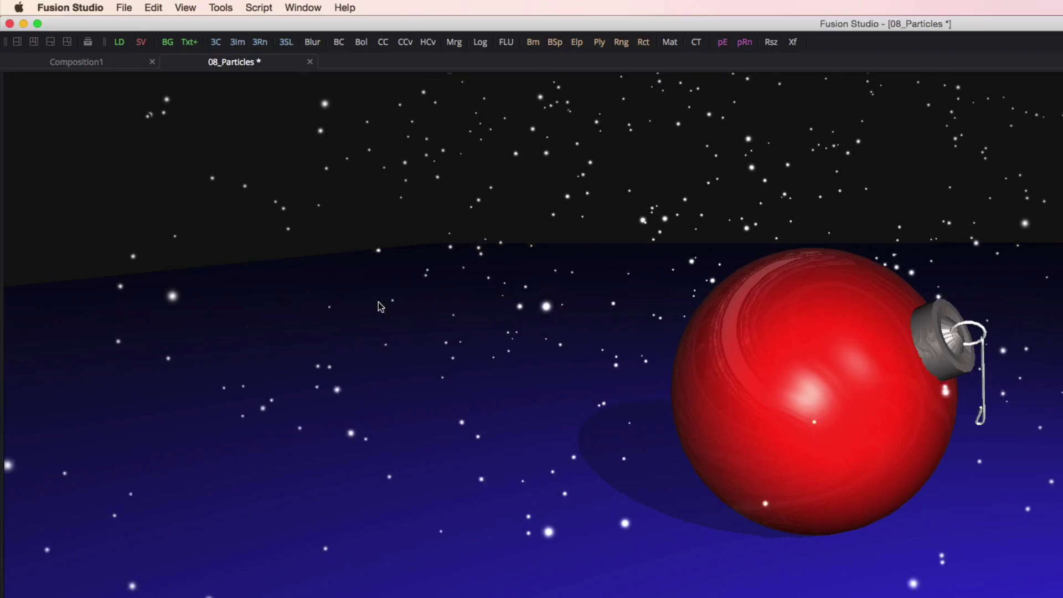
Add a pFriction node after pTurbulence1 and set its Velocity Friction to 1.0.
left_click(132, 4)
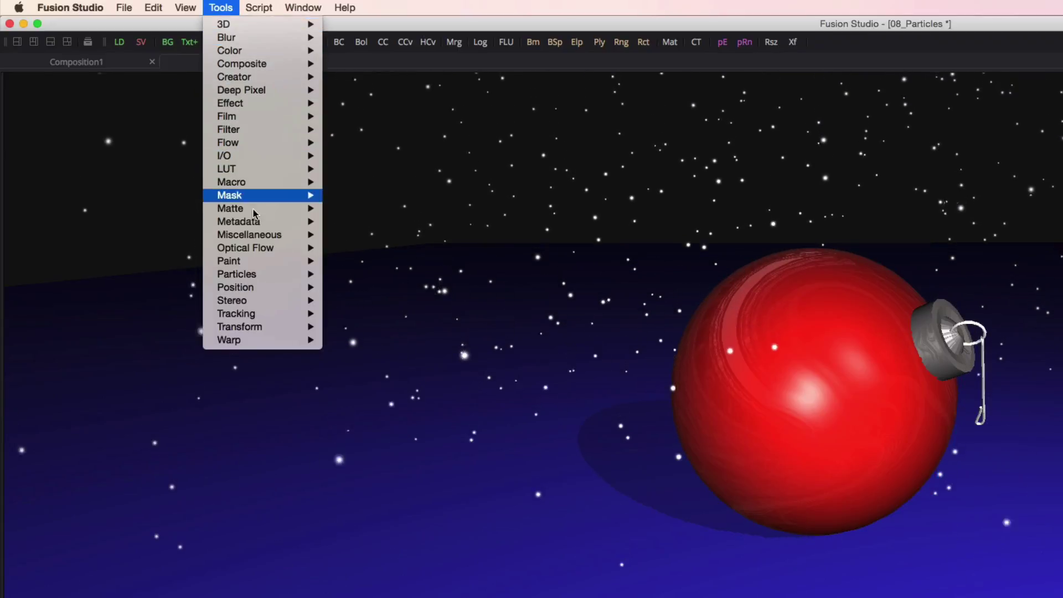
mouse_move(260, 274)
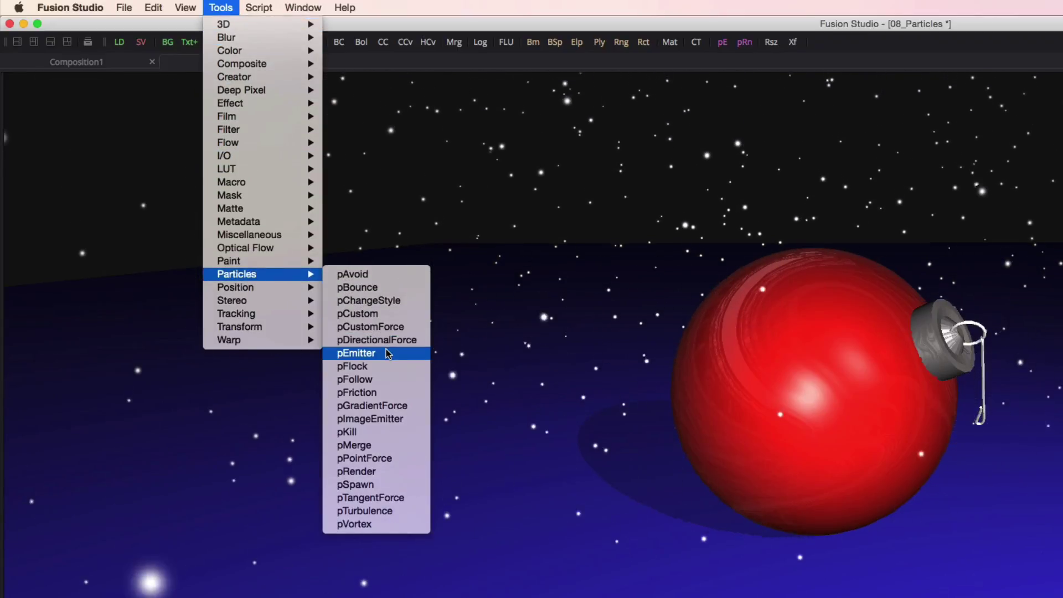
left_click(387, 392)
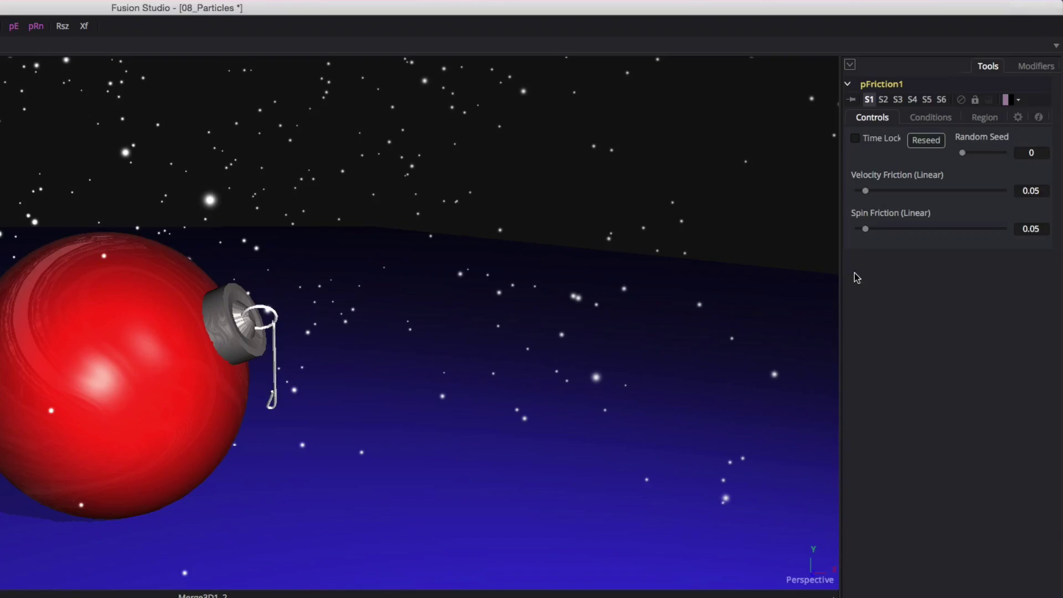
left_click_drag(865, 191, 1022, 195)
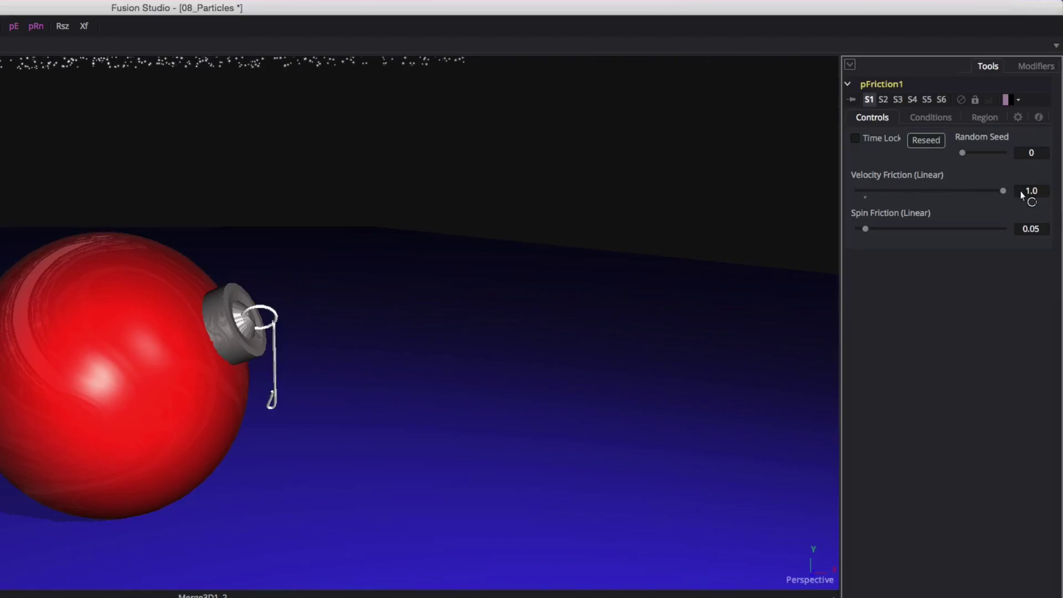
Set pFriction1's region mode to When intersecting region and wire the Geometry group's output into the friction node as its region.
left_click(988, 119)
left_click(986, 142)
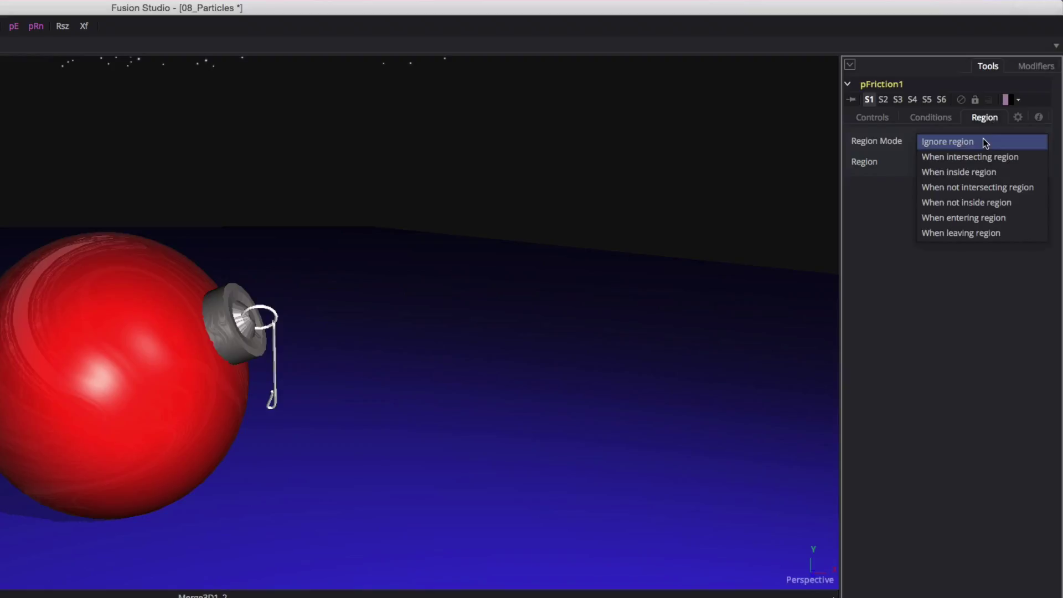
left_click(983, 156)
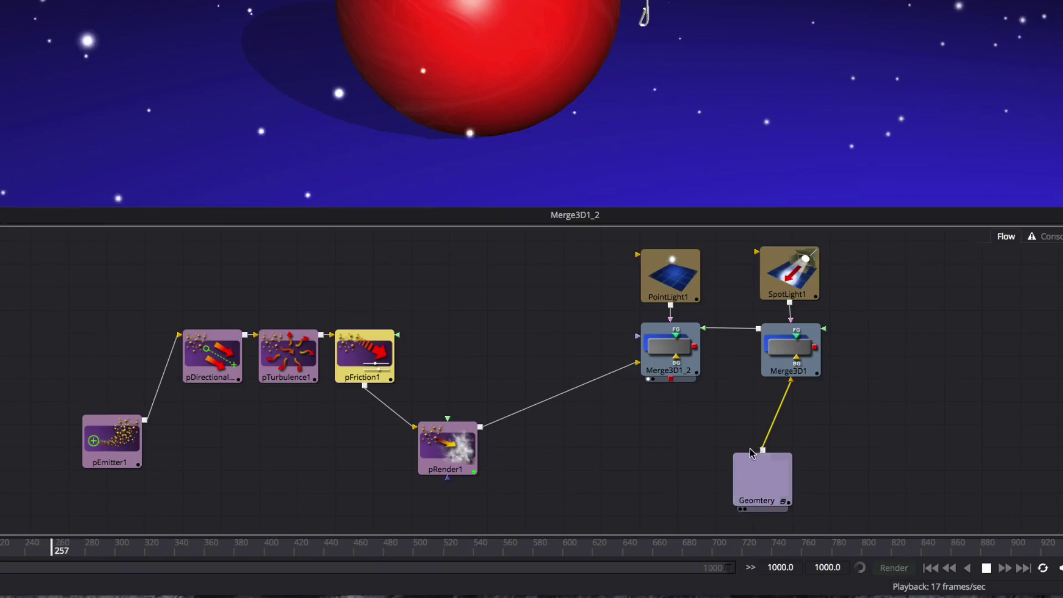
left_click_drag(659, 509, 567, 512)
left_click_drag(610, 453, 379, 366)
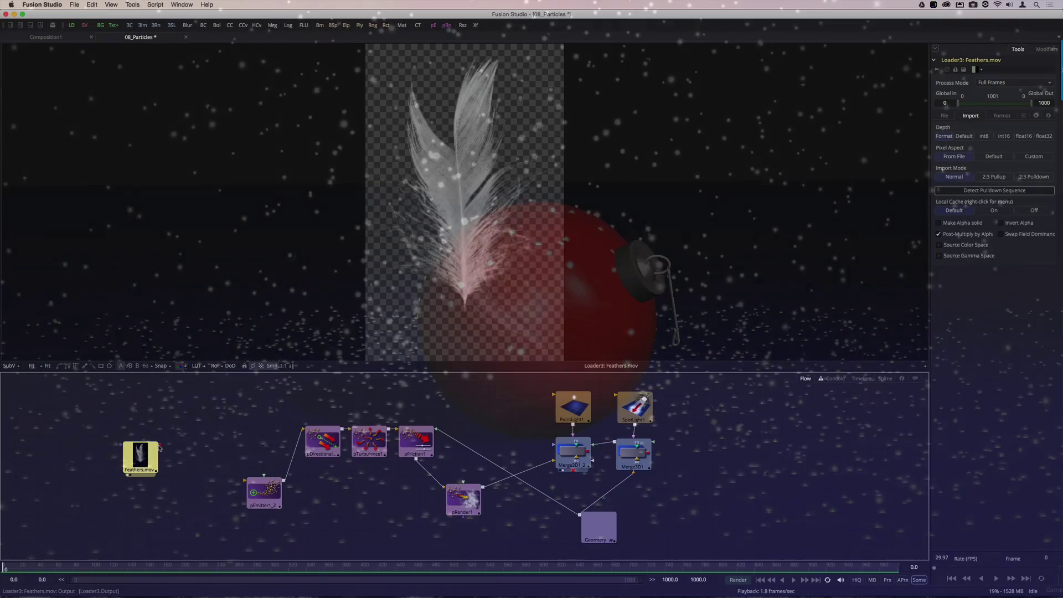
Connect the Feathers.mov loader to pEmitter1_2 and play the animation with Merge3D1_2 shown in the viewer.
left_click_drag(159, 447, 246, 480)
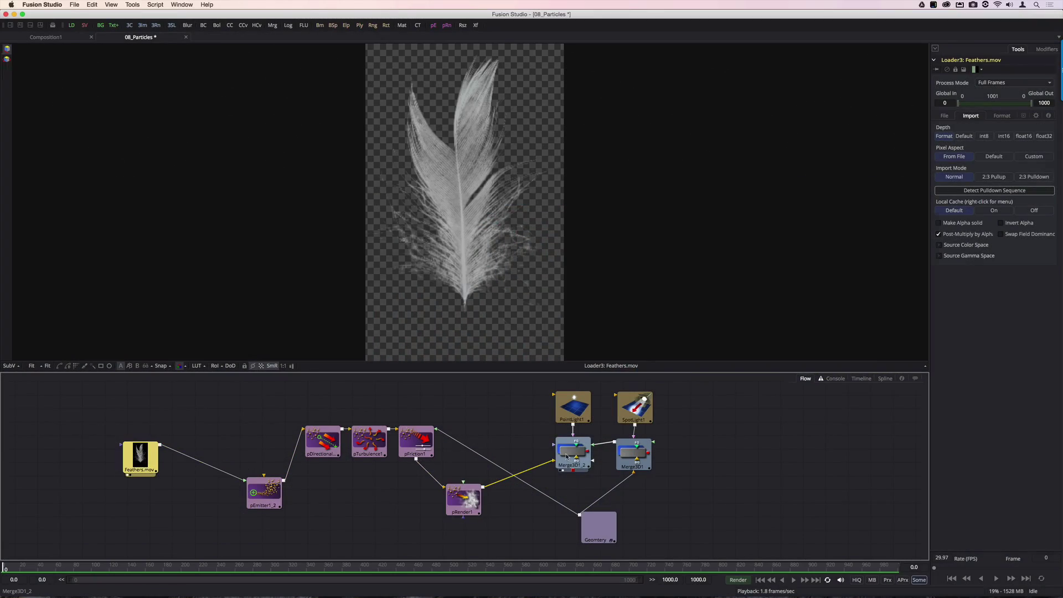
left_click(574, 453)
key("1")
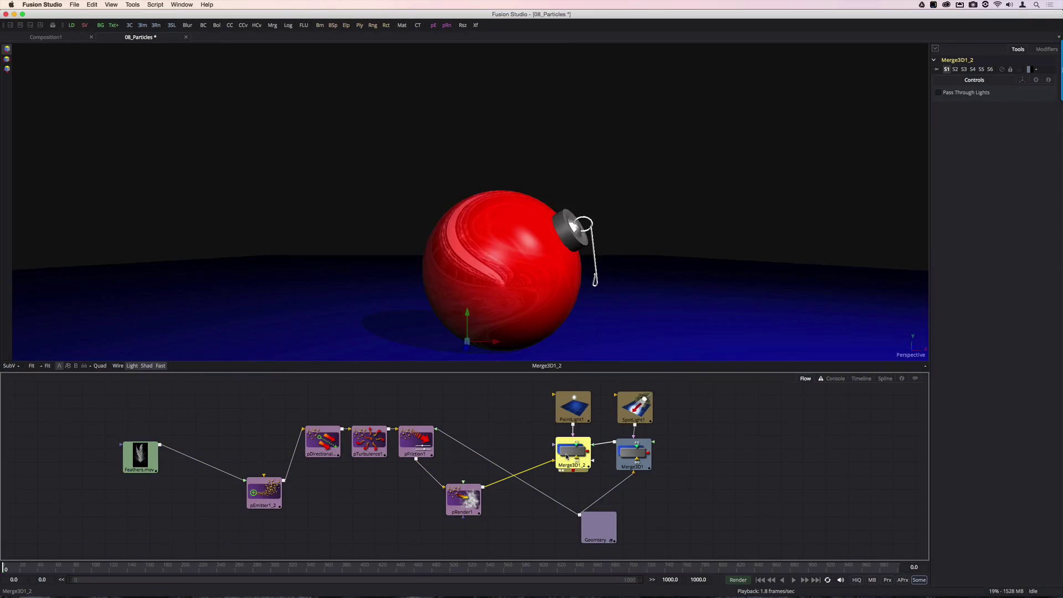
left_click(793, 580)
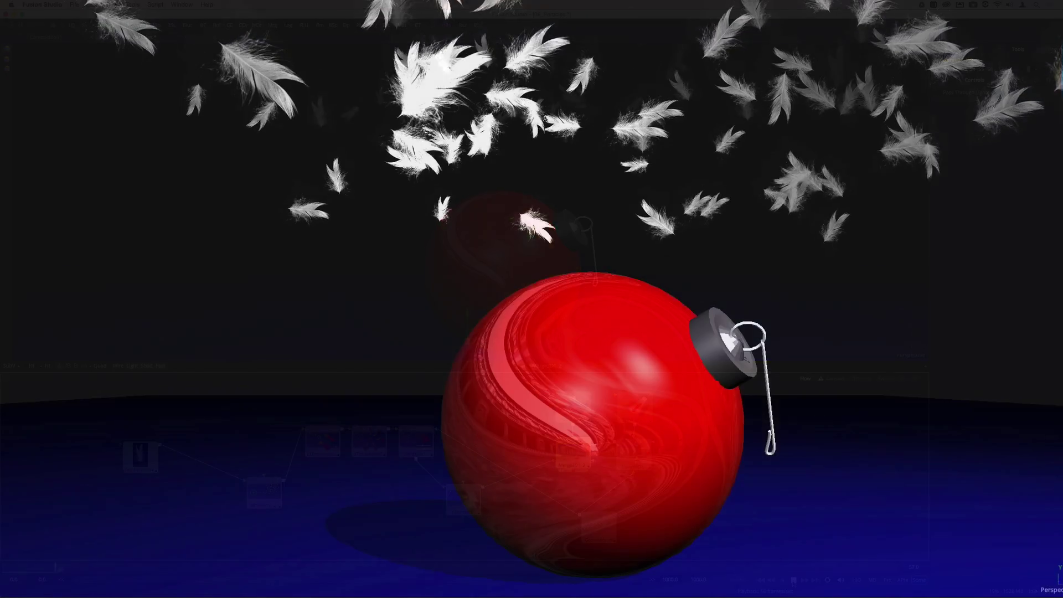